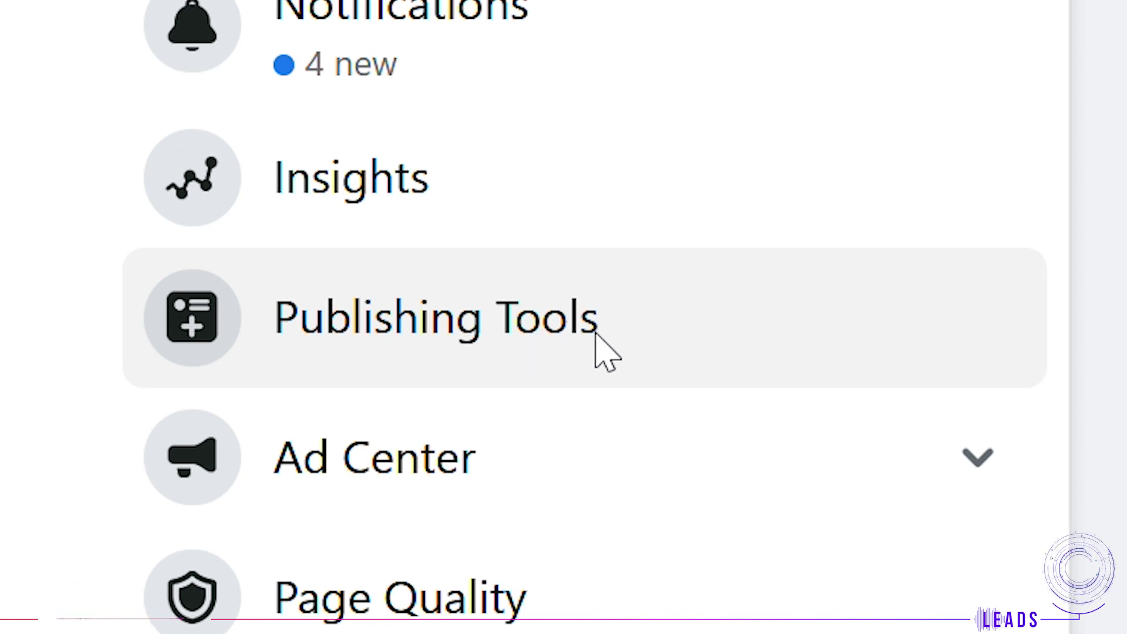
# Go to the Page's Publishing Tools and show its Published Posts list.
pyautogui.click(596, 334)
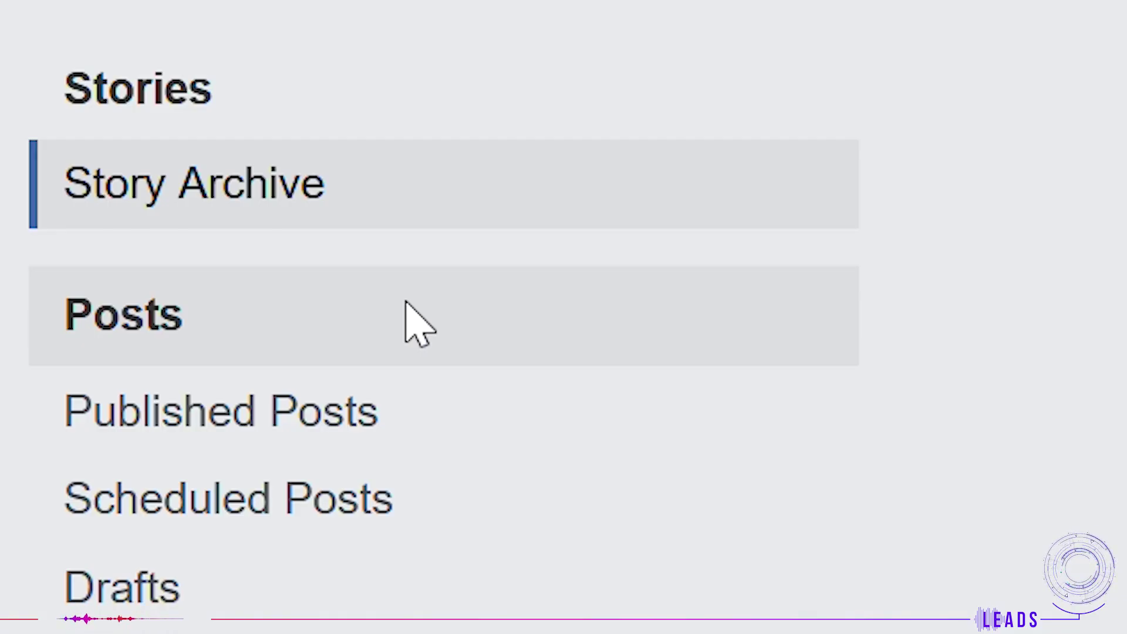
pyautogui.click(405, 302)
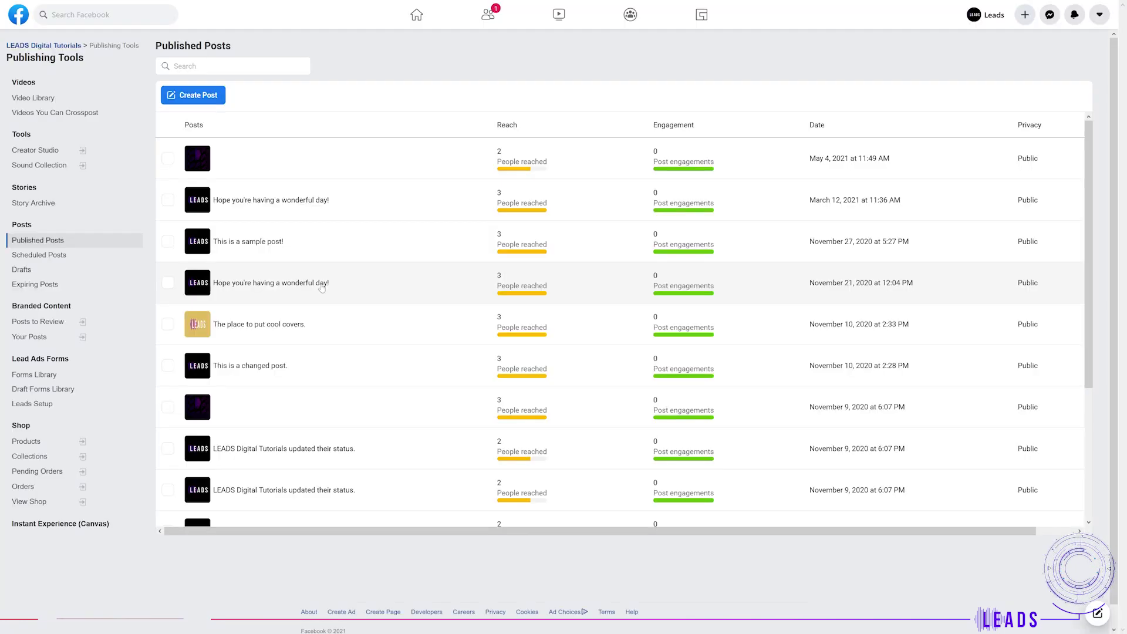
# Scroll through the published posts table to review reach, engagement and dates.
pyautogui.scroll(-1, 316, 284)
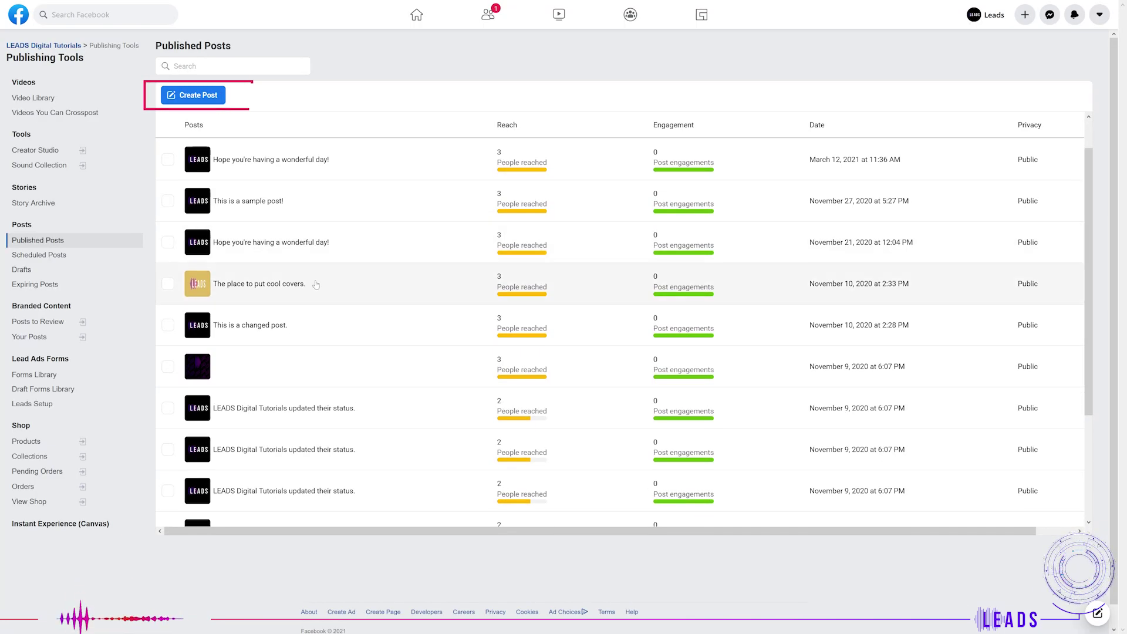
pyautogui.scroll(-1, 316, 285)
pyautogui.scroll(-1, 311, 285)
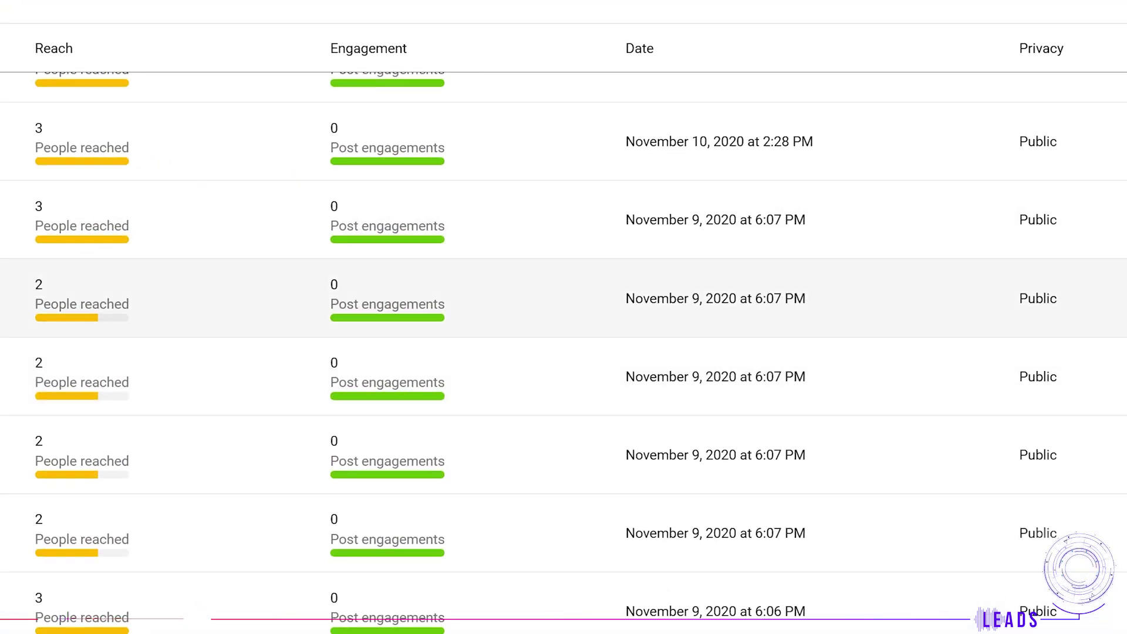
pyautogui.scroll(3, 307, 286)
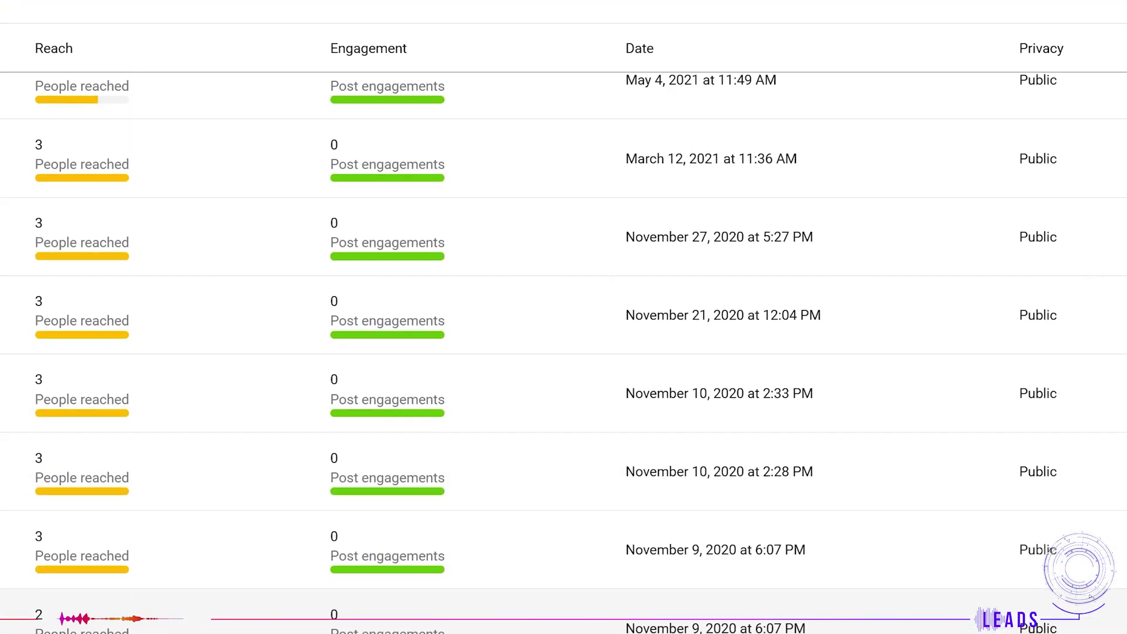
pyautogui.scroll(1, 563, 347)
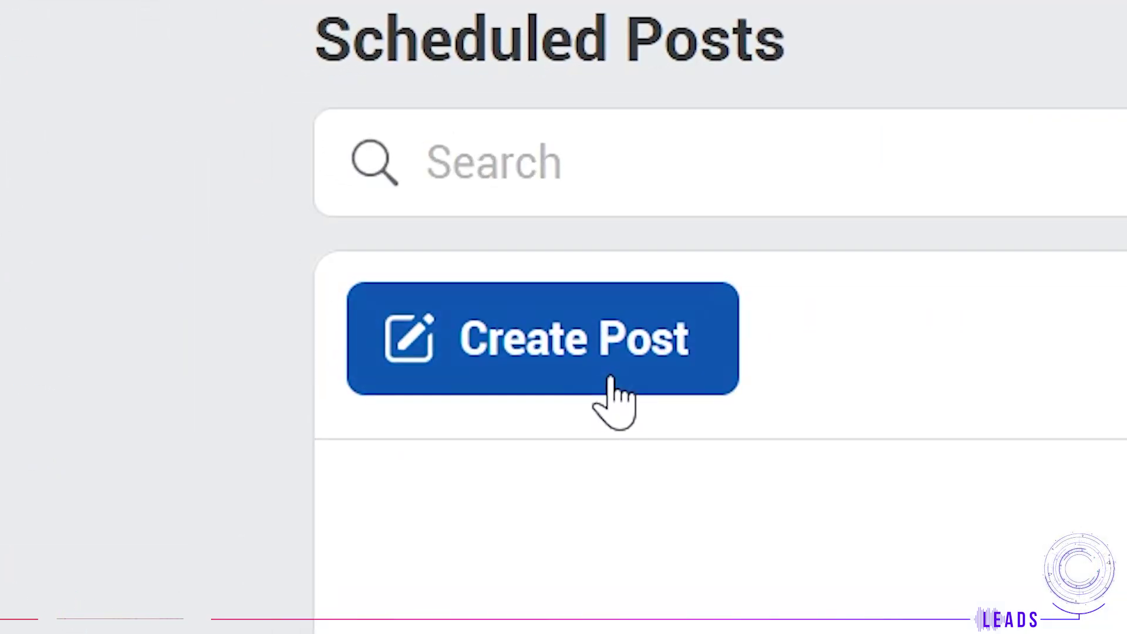
# Create a post reading 'Hello!' and choose Schedule Post from the Publish options.
pyautogui.click(611, 384)
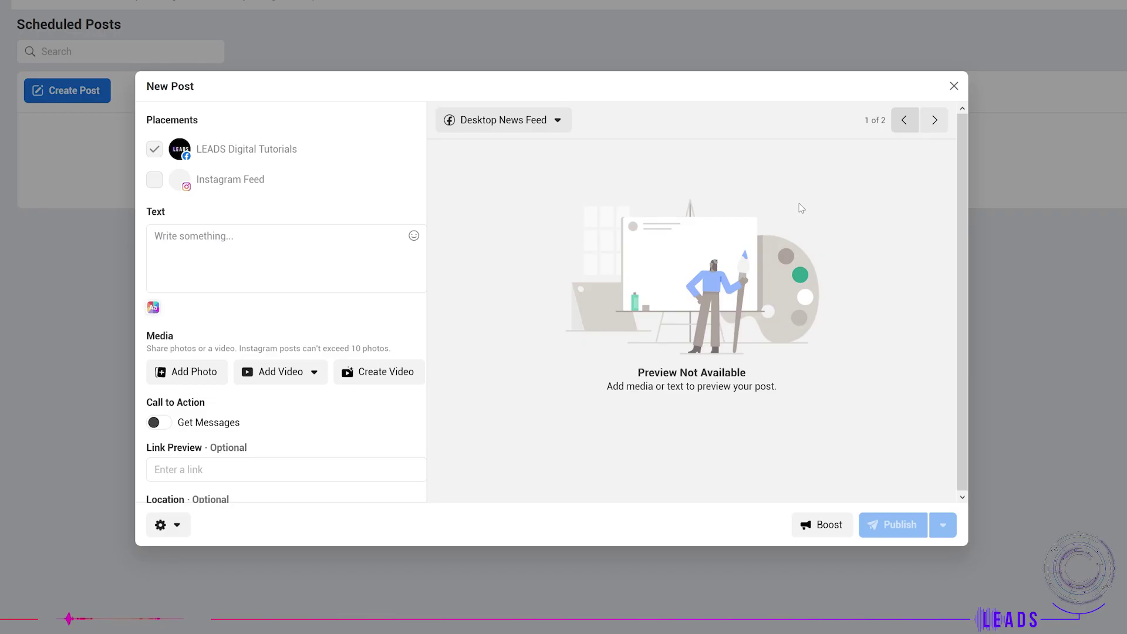
pyautogui.click(244, 256)
pyautogui.write('Hello!')
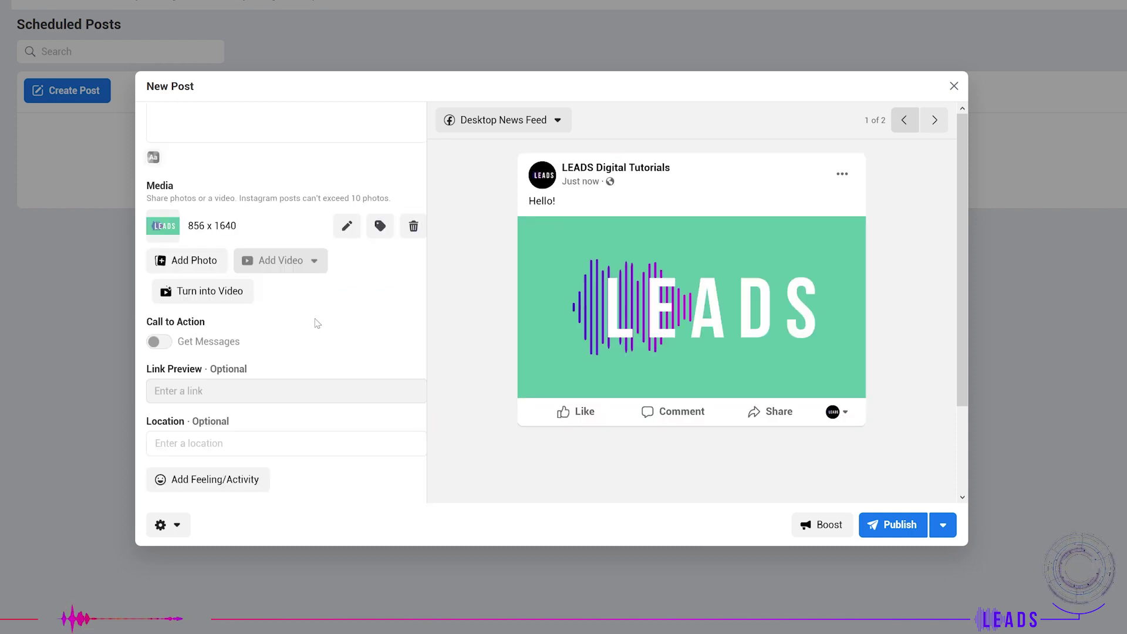
pyautogui.click(949, 526)
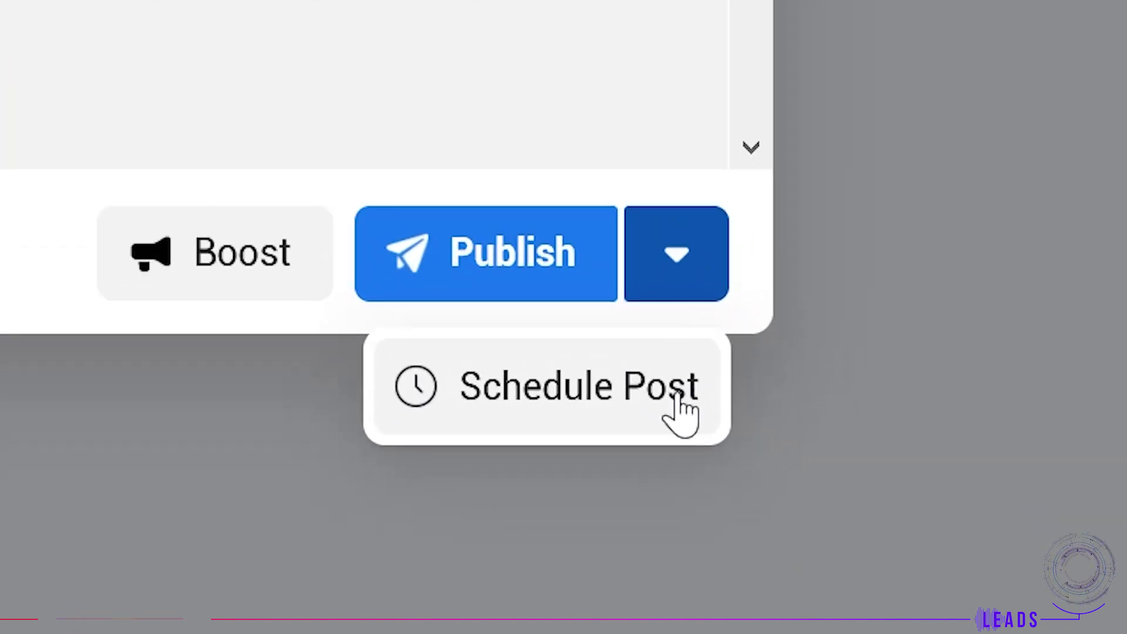
pyautogui.click(942, 563)
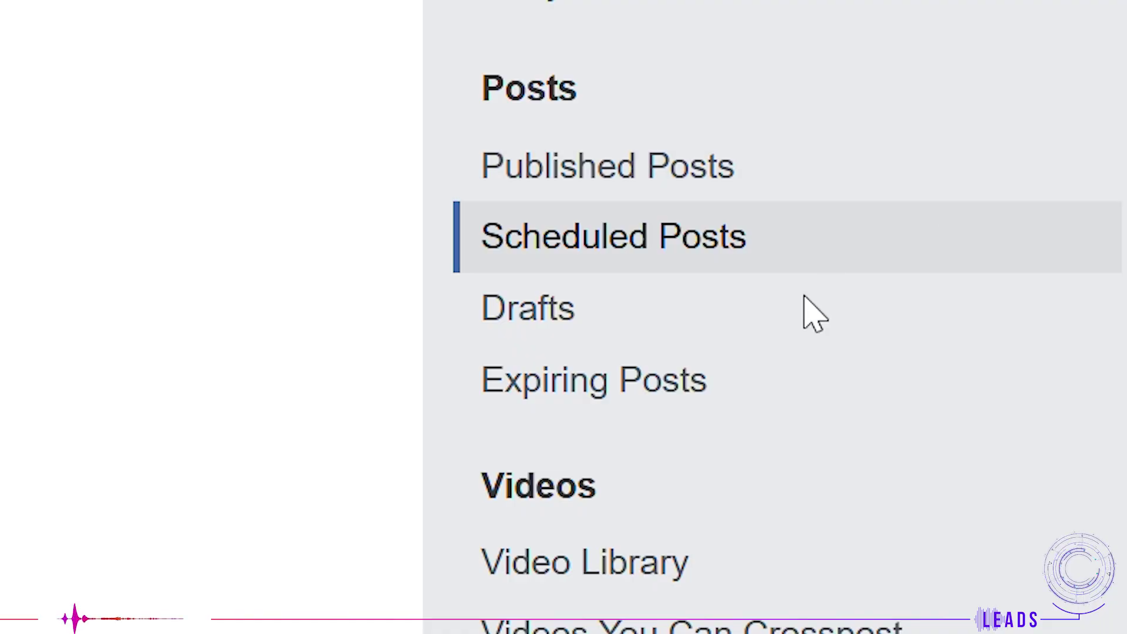
# Save a draft post reading 'I don't feel likethis post...maybe I will do it later.'.
pyautogui.click(799, 306)
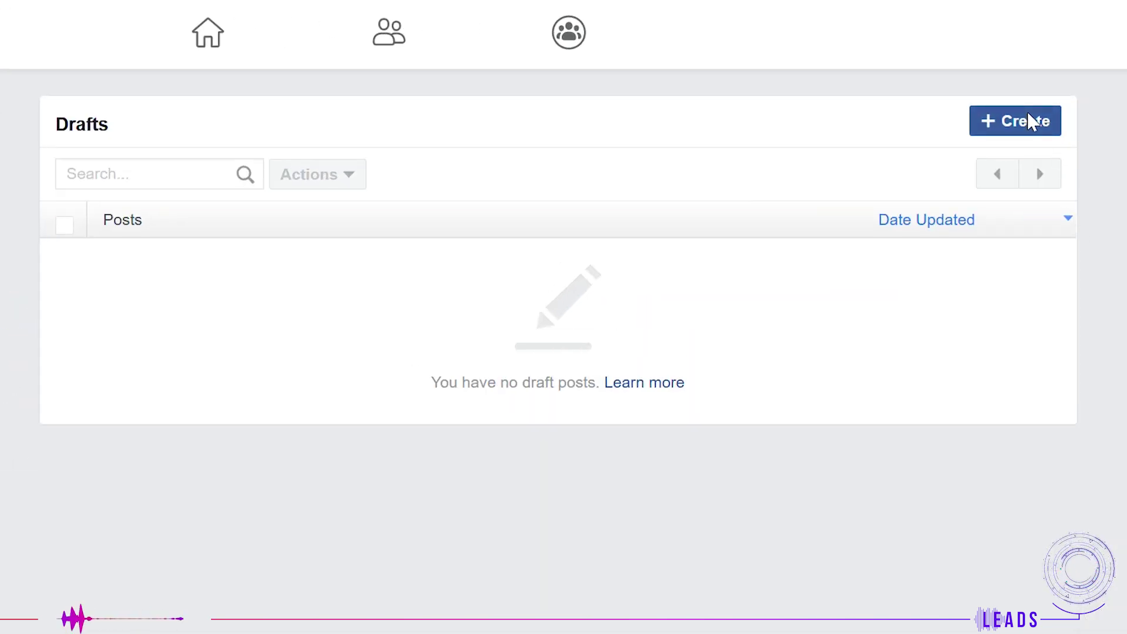
pyautogui.click(814, 50)
pyautogui.write("I don't feel like finishingthis post...maybe I")
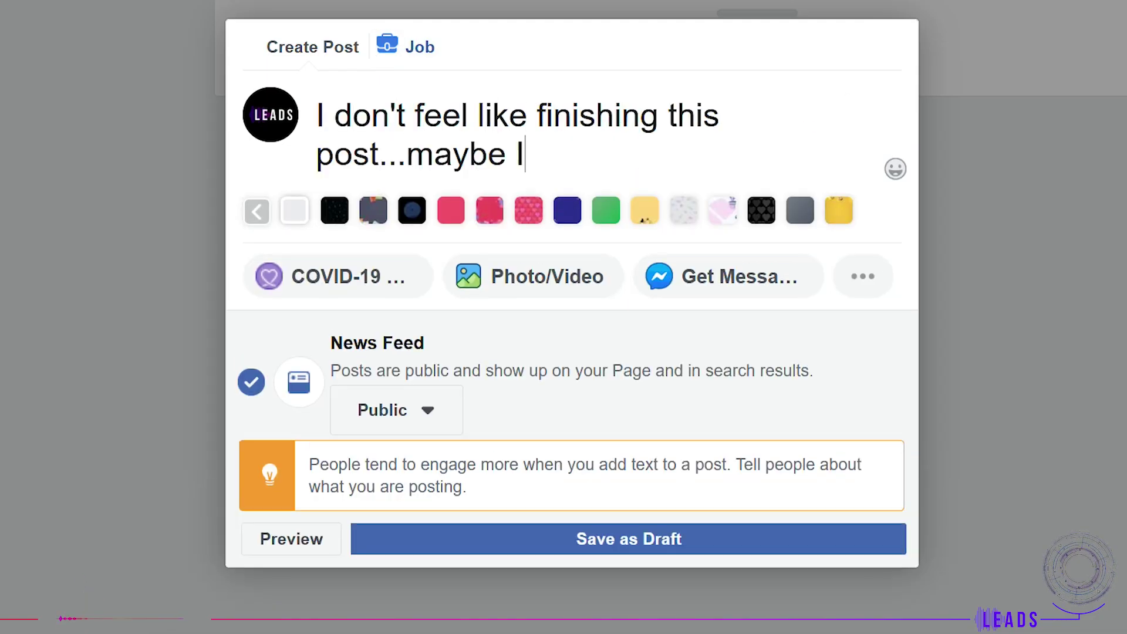
pyautogui.write(' will do it later.')
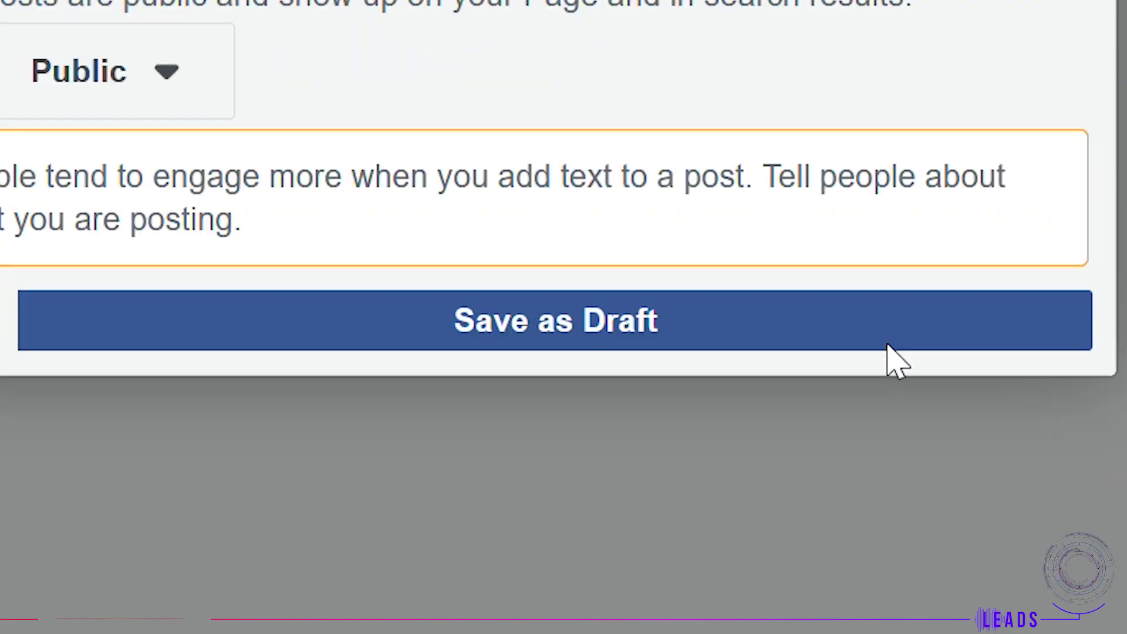
pyautogui.click(889, 346)
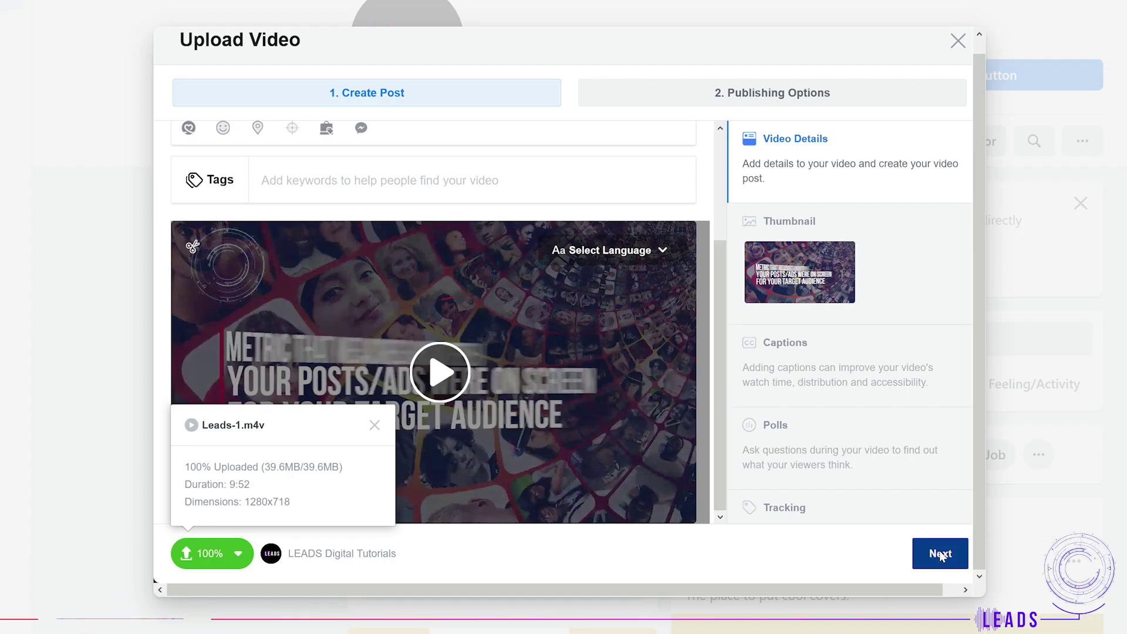
# Set the uploaded video to Schedule and tick its Expiration option.
pyautogui.click(940, 554)
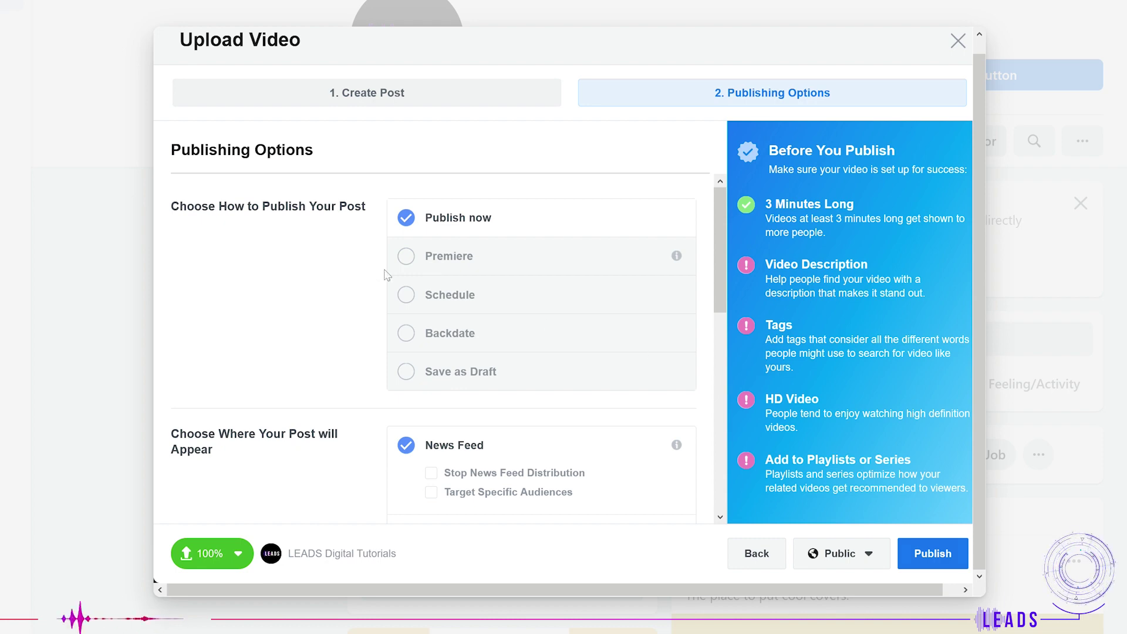
pyautogui.click(432, 298)
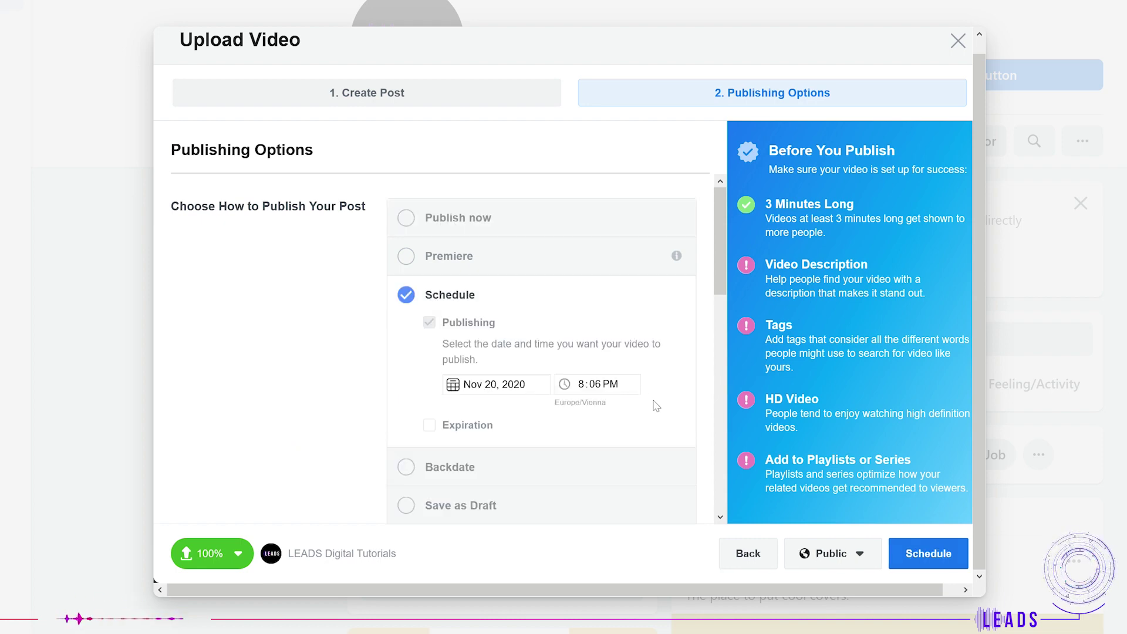
pyautogui.scroll(-2, 657, 406)
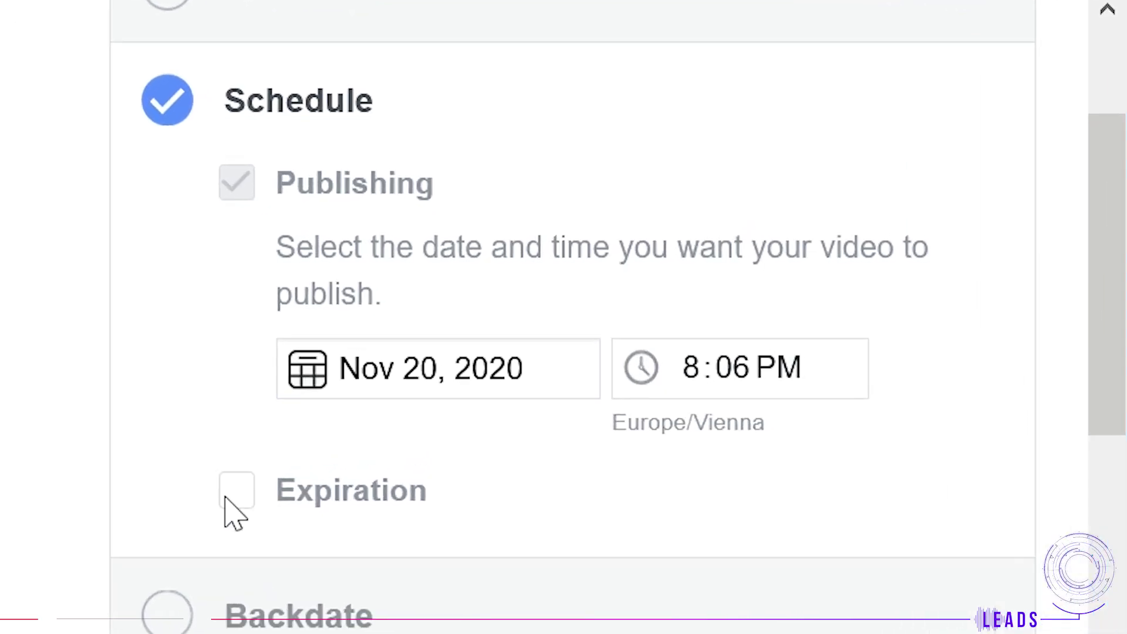
pyautogui.click(425, 344)
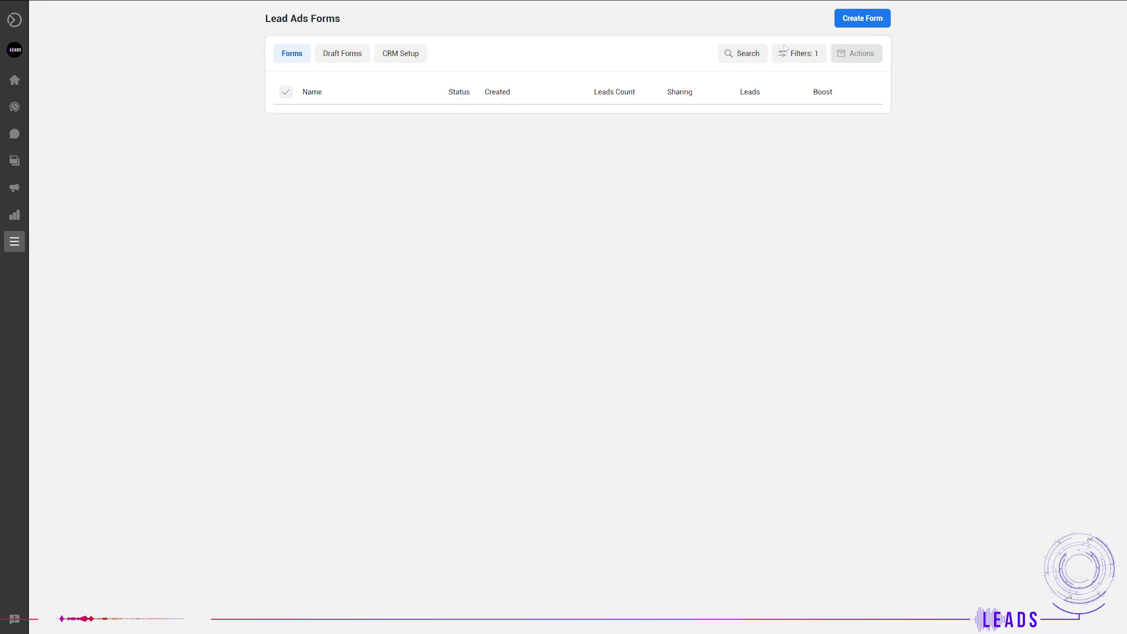
# Preview a new lead form's completion, privacy, questions, intro and form type sections, then go to Instant Experience (Canvas).
pyautogui.click(839, 19)
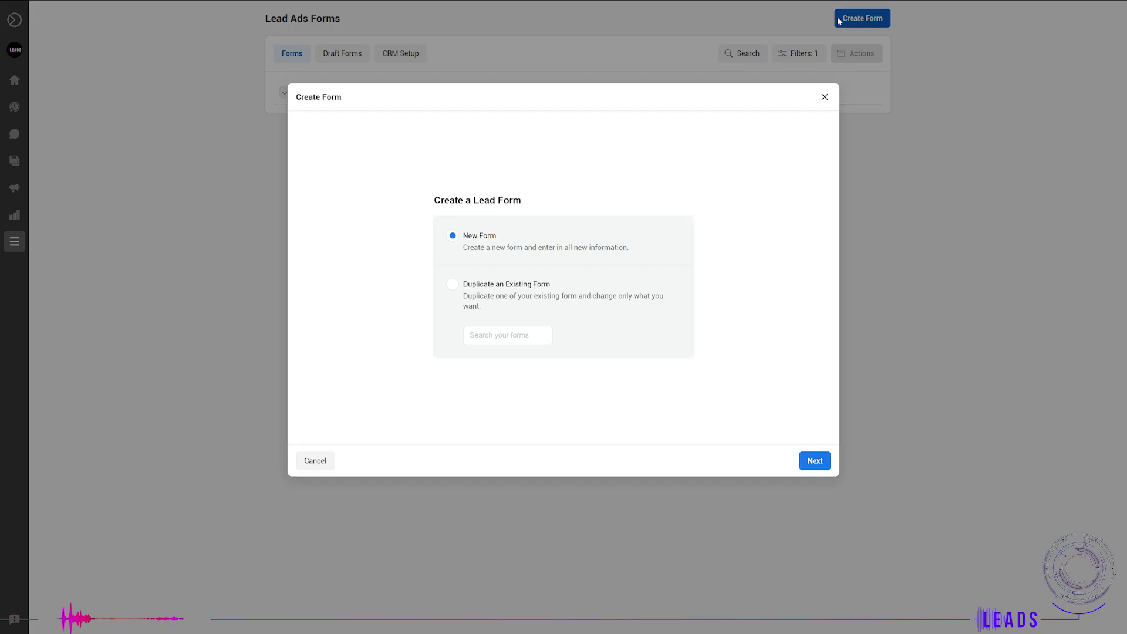
pyautogui.click(816, 462)
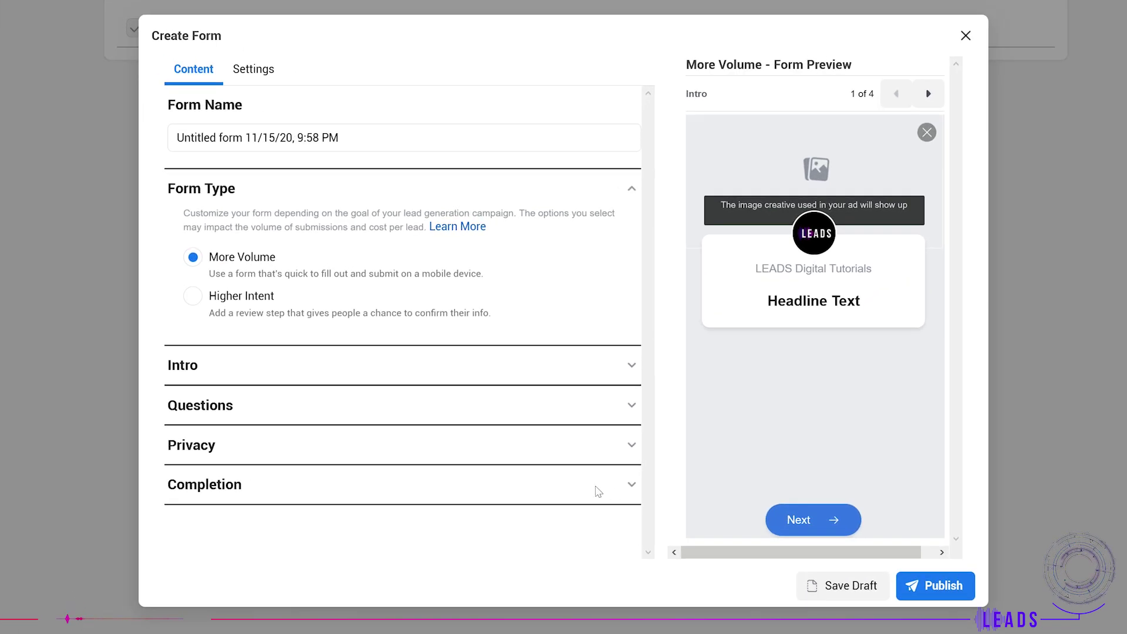
pyautogui.click(610, 499)
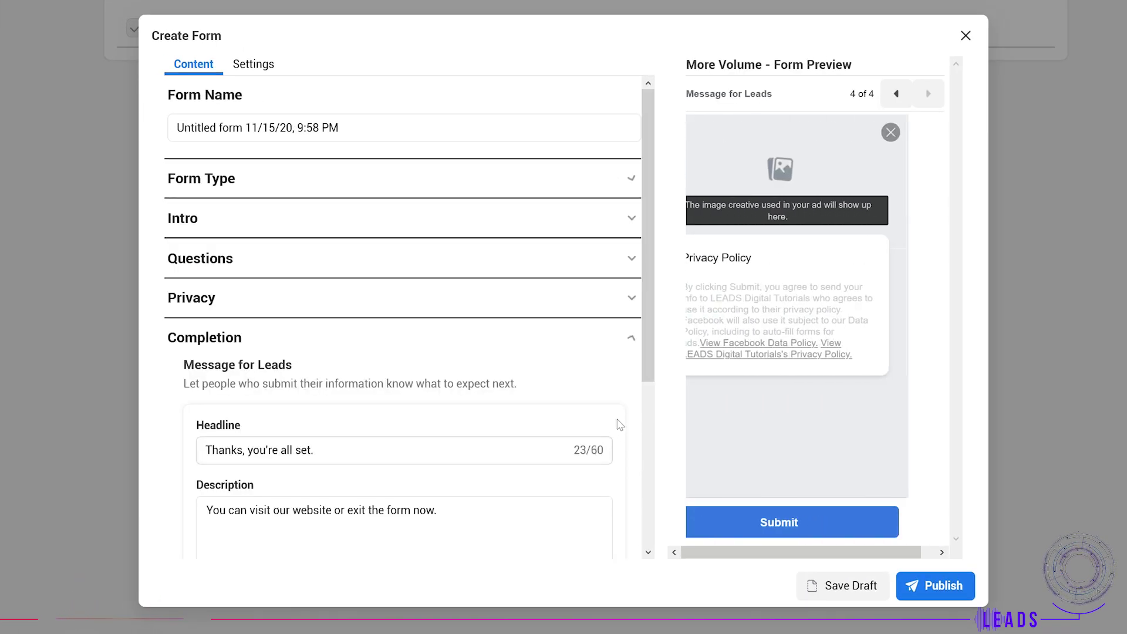
pyautogui.click(626, 300)
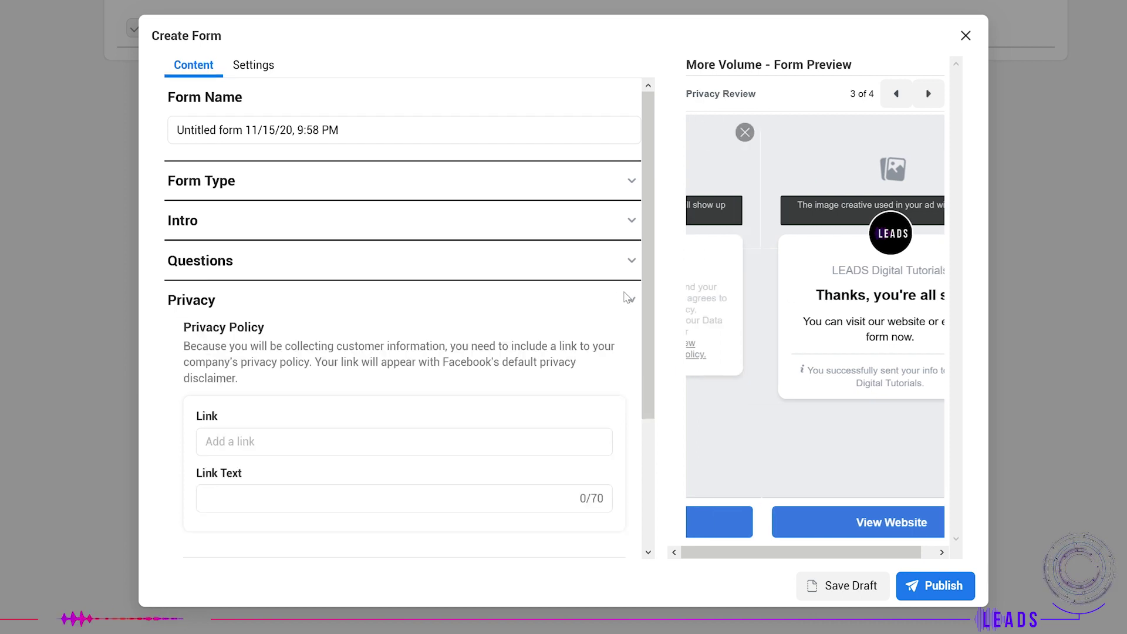
pyautogui.click(624, 262)
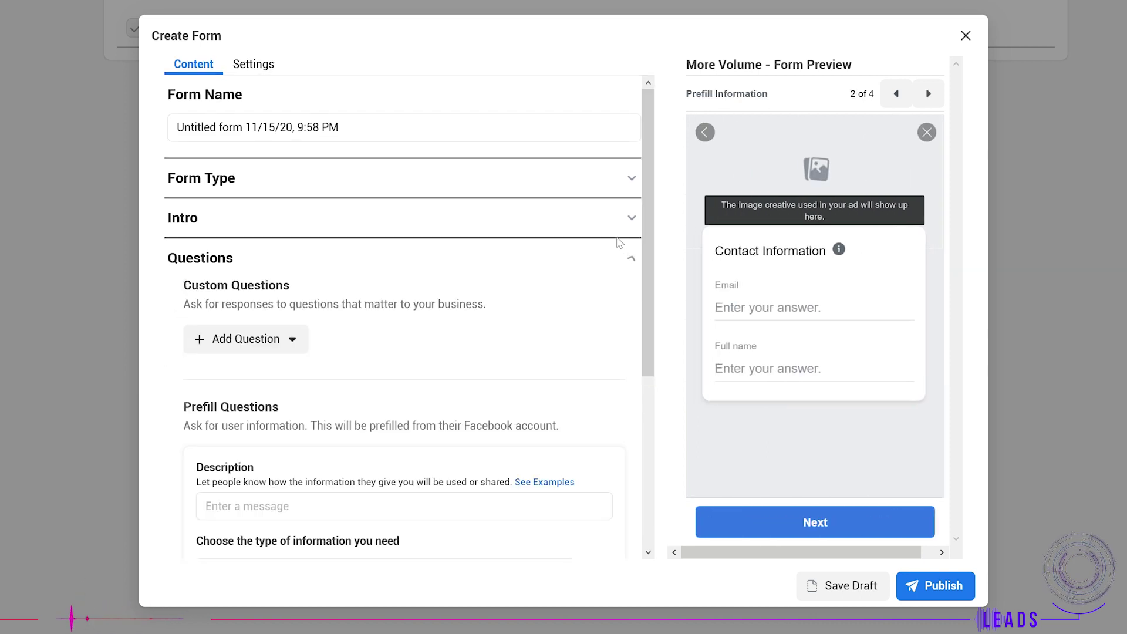
pyautogui.click(615, 232)
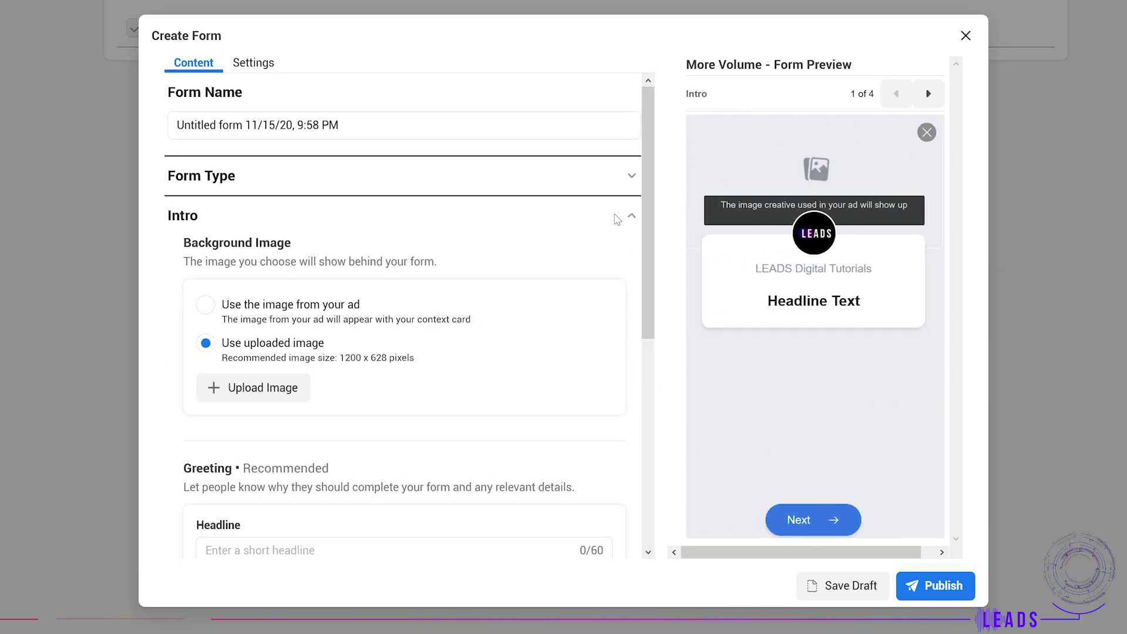
pyautogui.click(615, 189)
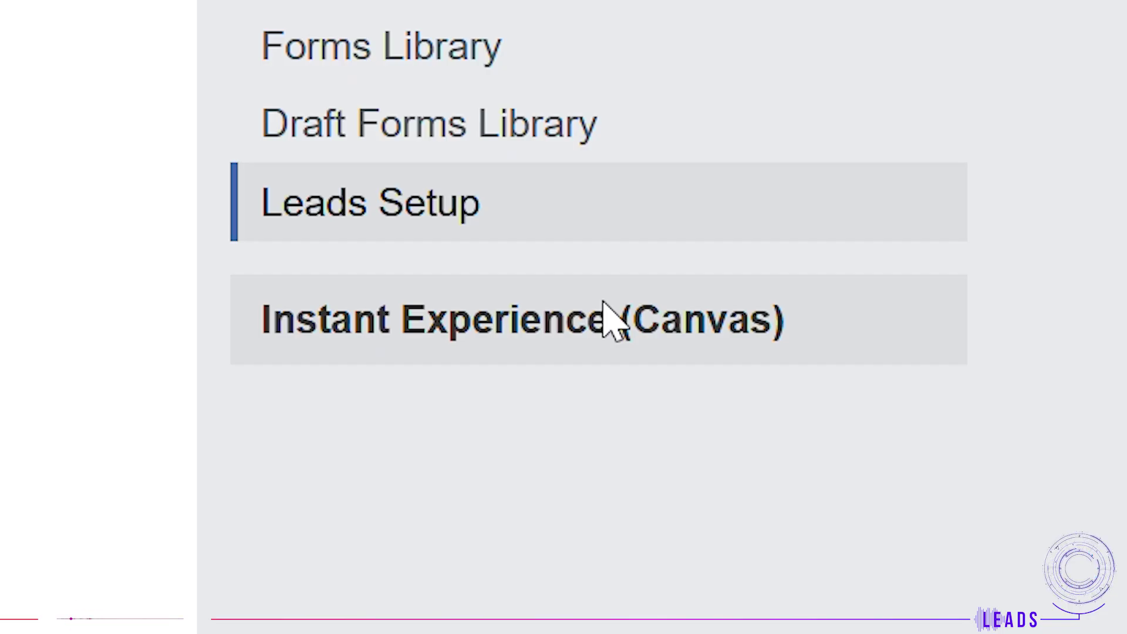
pyautogui.click(609, 314)
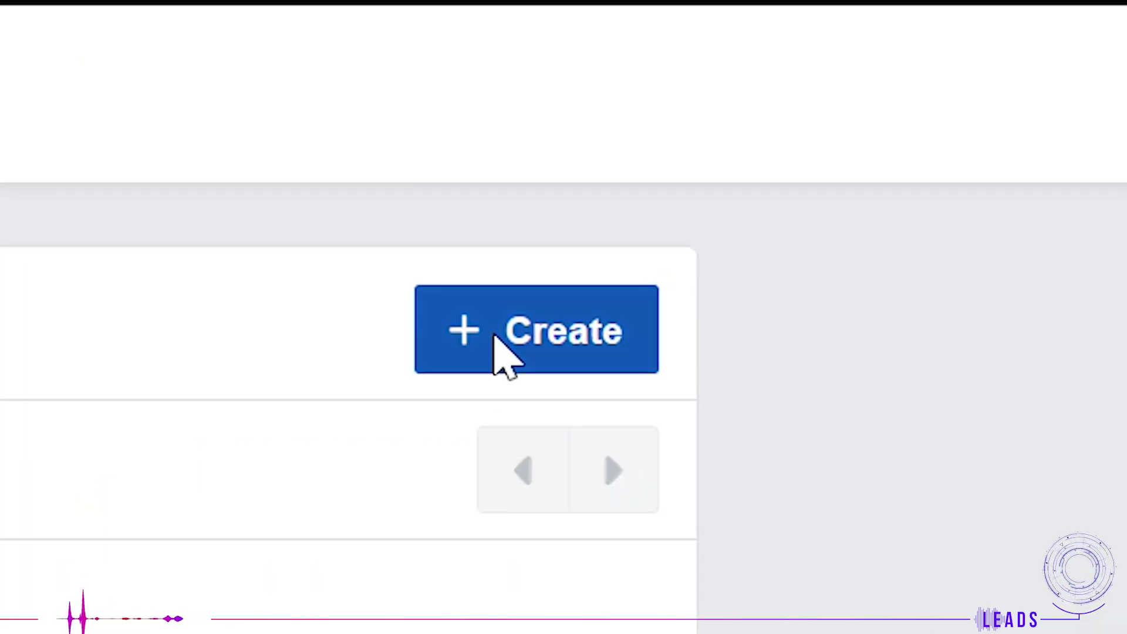
# Start a new Instant Experience with a button labelled 'Tutorials!'.
pyautogui.click(796, 58)
pyautogui.click(347, 121)
pyautogui.click(473, 193)
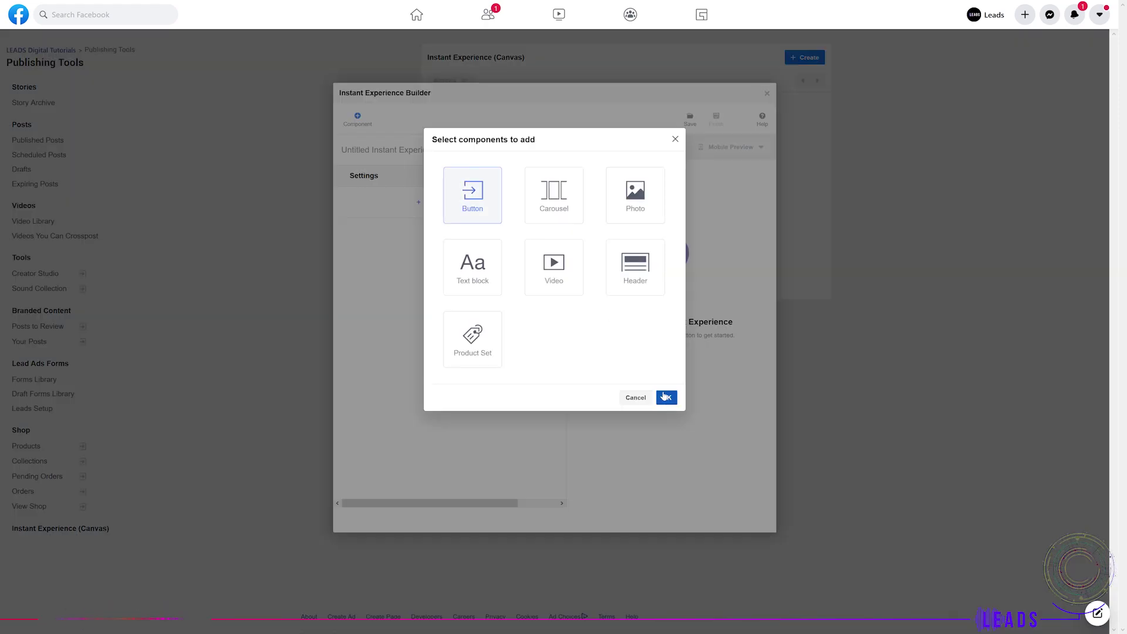
pyautogui.click(667, 399)
pyautogui.write('Tutorials!')
# Try serif and HelveticaNeue label fonts, ending on HelveticaNeue-Medium.
pyautogui.click(364, 259)
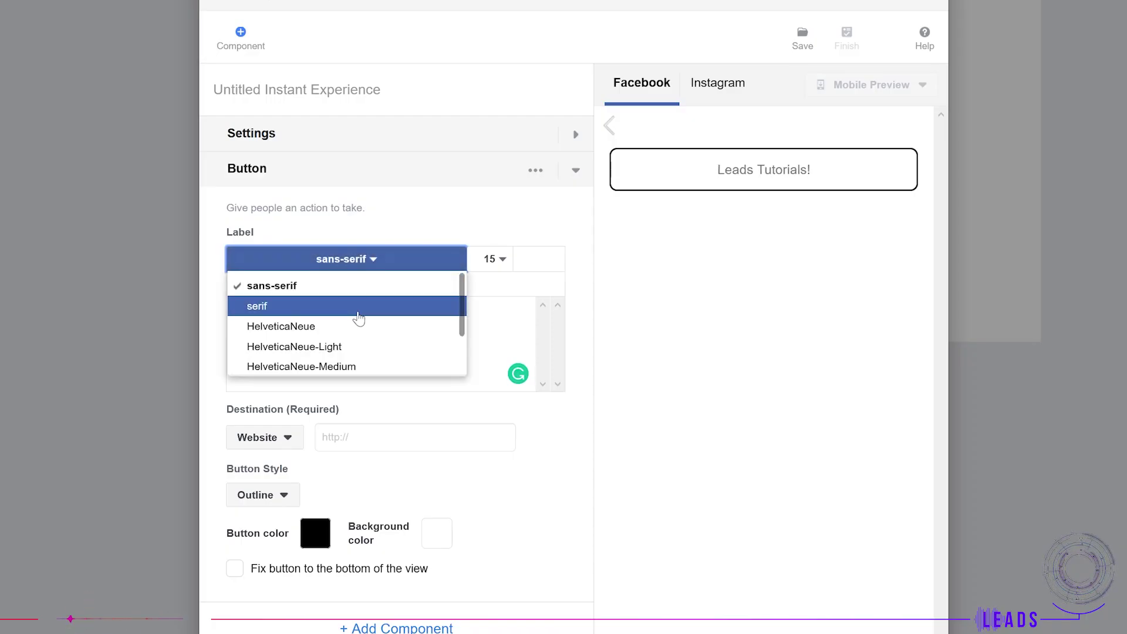
pyautogui.click(355, 310)
pyautogui.click(374, 259)
pyautogui.click(350, 325)
pyautogui.click(364, 259)
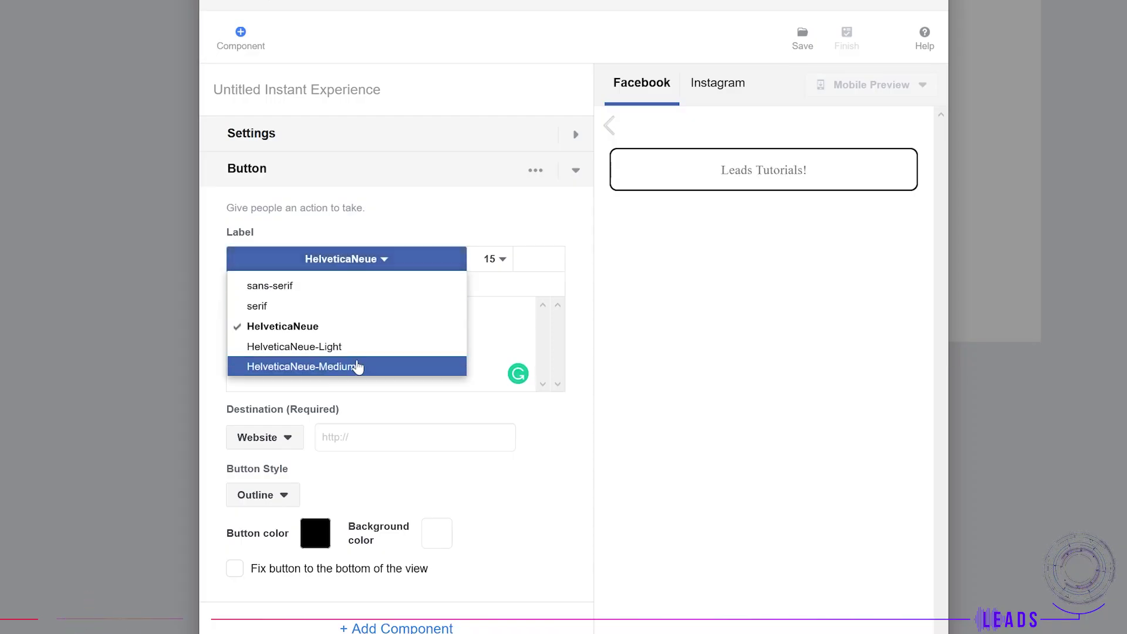
pyautogui.click(360, 365)
# Set the button label colour to red (ff0000) and view the destination choices.
pyautogui.click(239, 284)
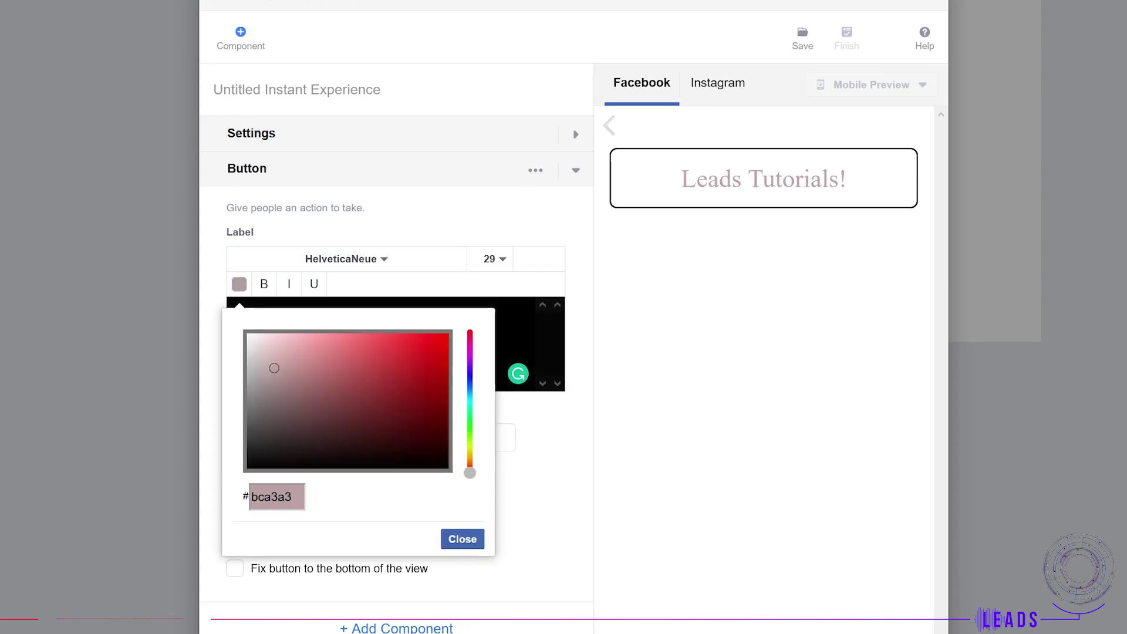
pyautogui.write('ff0000')
pyautogui.click(650, 415)
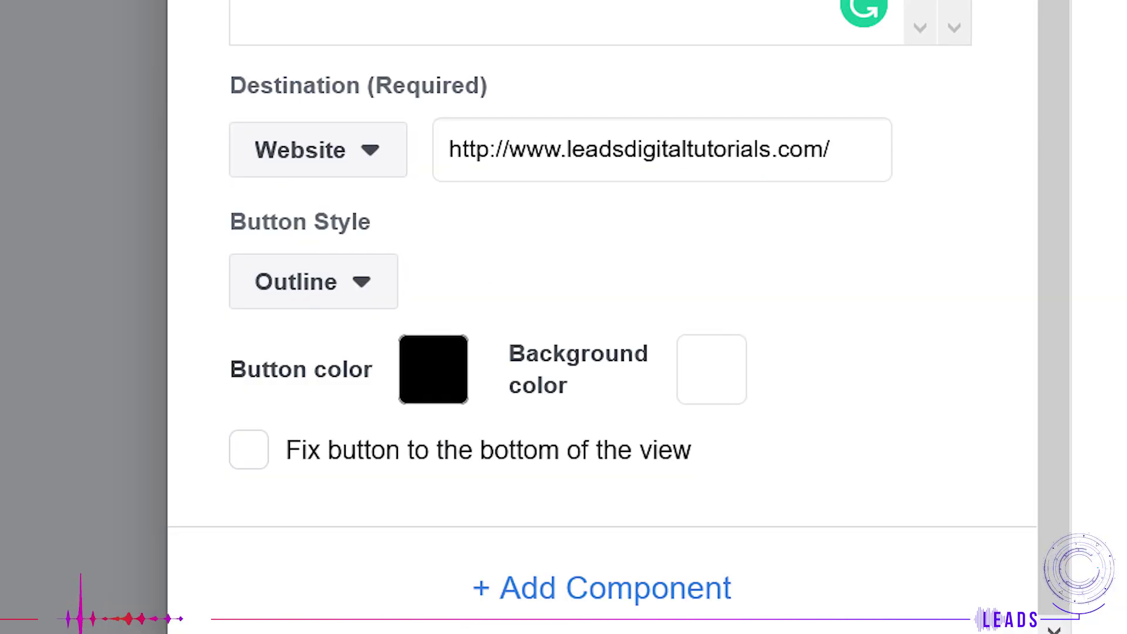
pyautogui.click(318, 149)
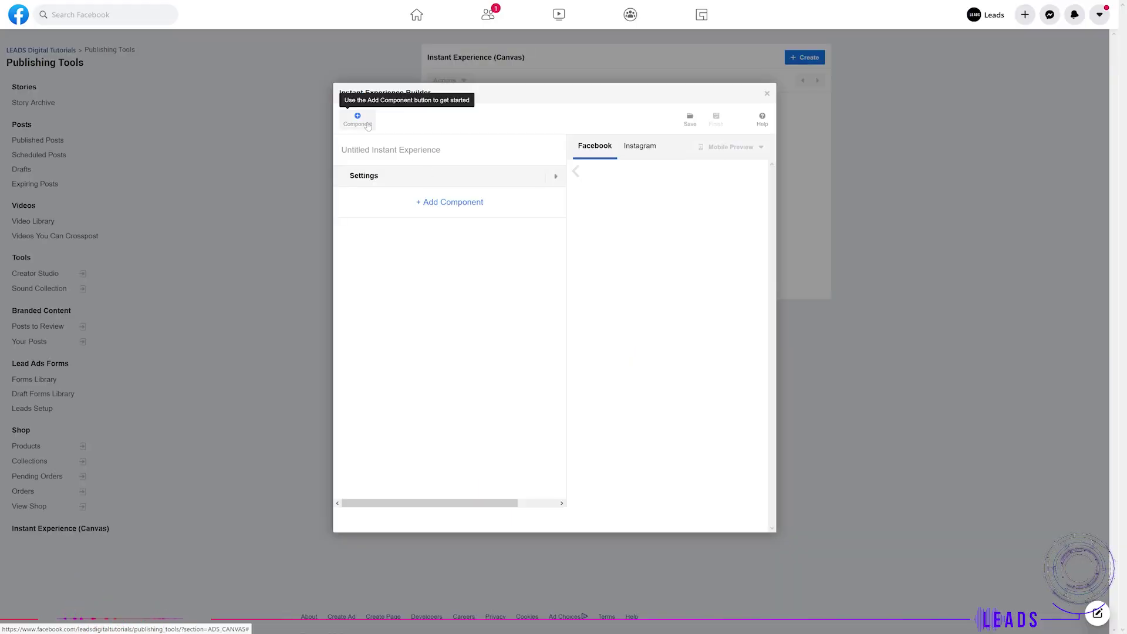
# Add a carousel component to the Instant Experience.
pyautogui.click(358, 118)
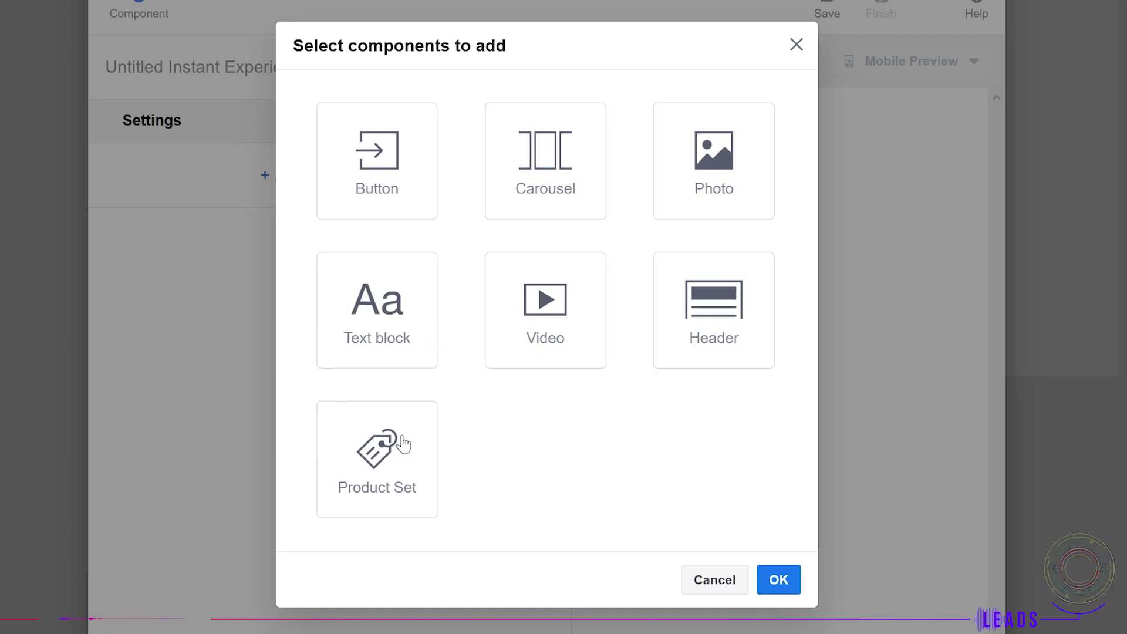
pyautogui.click(540, 168)
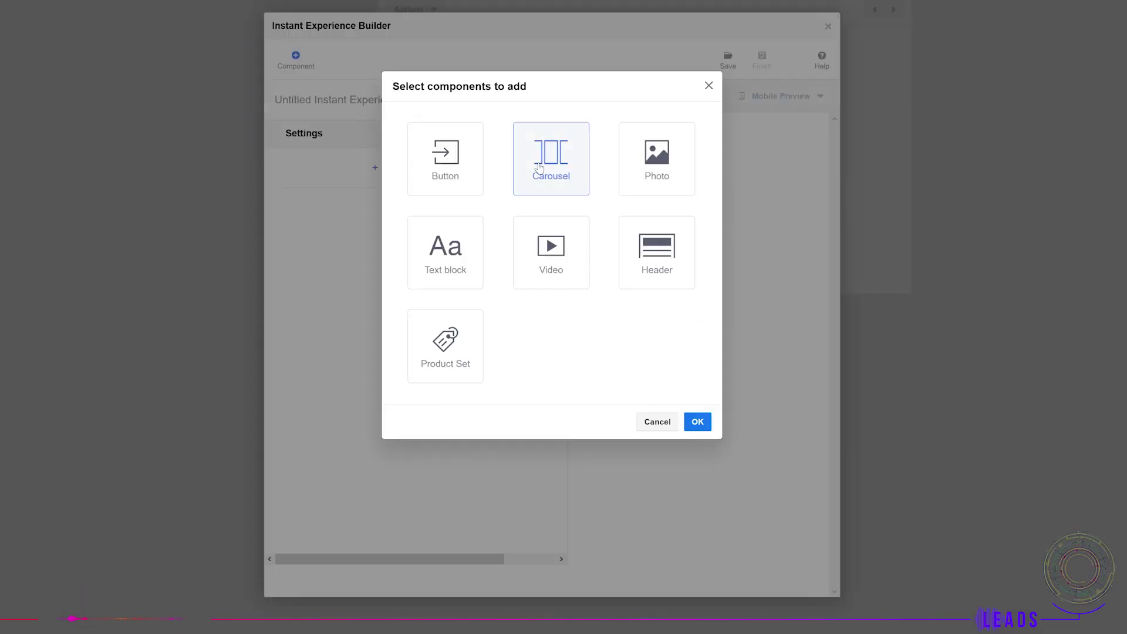
pyautogui.click(697, 422)
# Add LEADS images to carousel slides two and three, then change the video's screen fit.
pyautogui.click(324, 247)
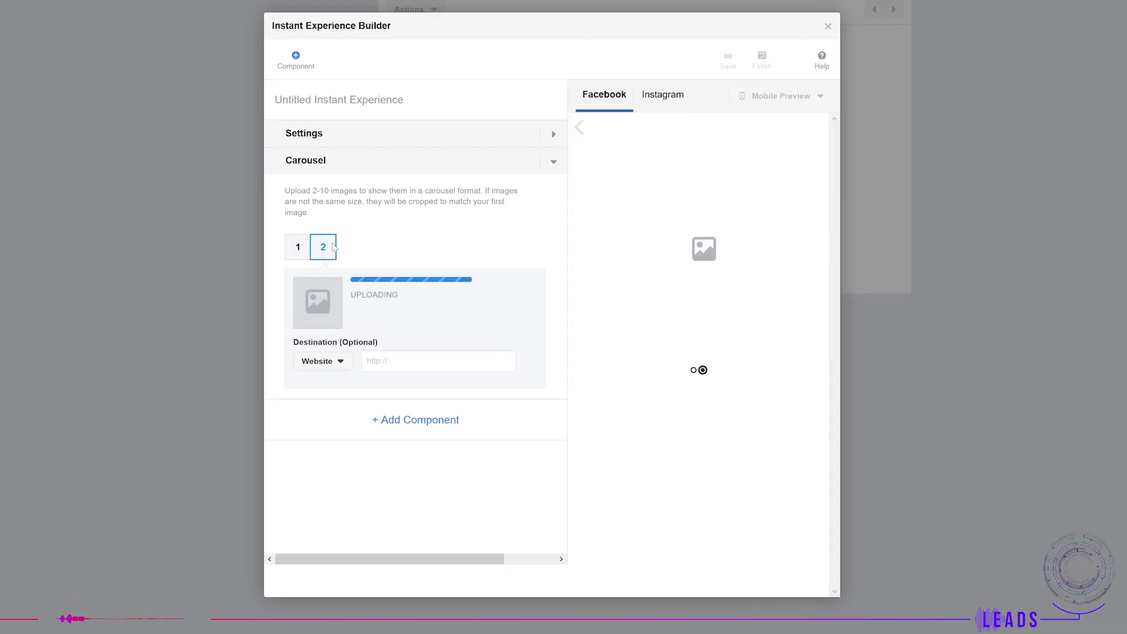
pyautogui.click(349, 247)
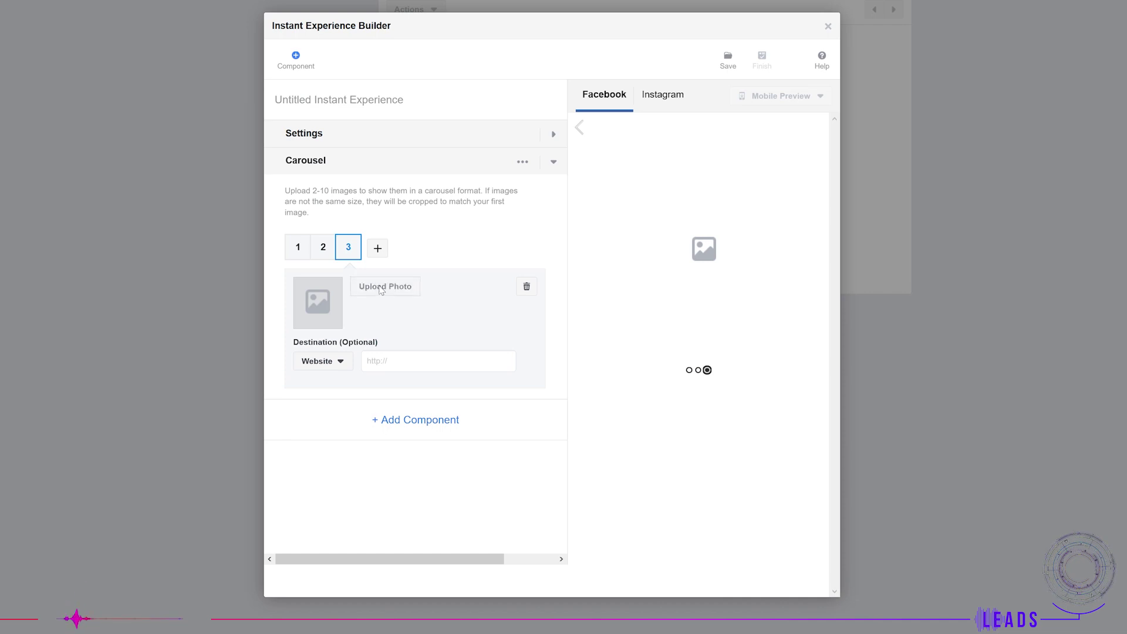
pyautogui.click(380, 287)
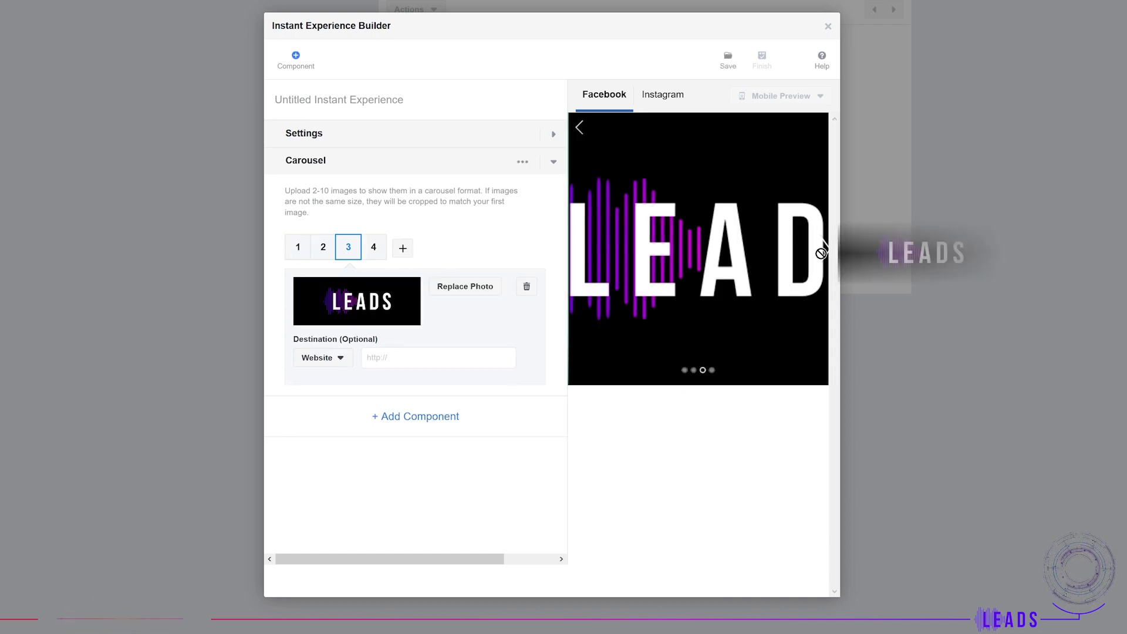
pyautogui.moveTo(821, 253); pyautogui.dragTo(798, 252)
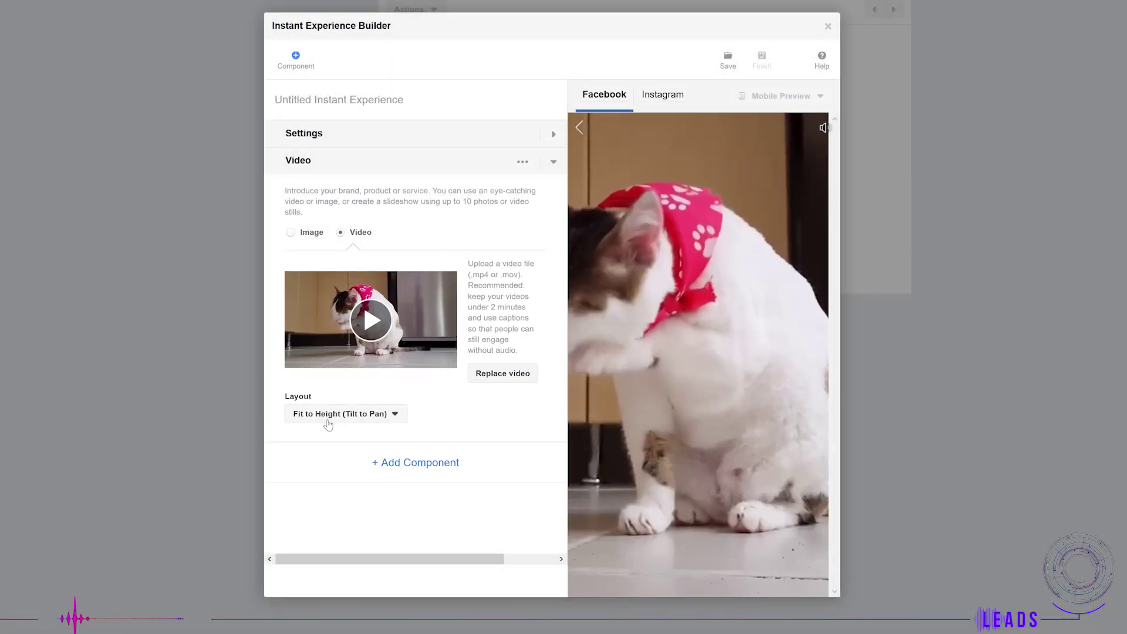
pyautogui.click(328, 421)
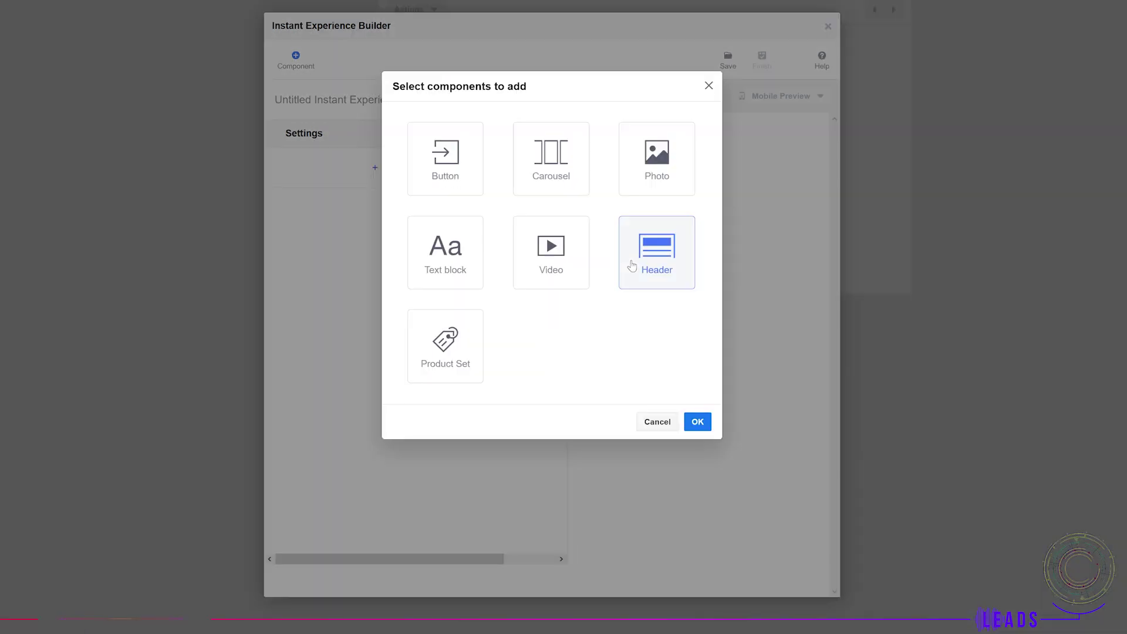
# Add a header with the uploaded LEADS logo on a dark red background.
pyautogui.click(697, 421)
pyautogui.write('Leads Tutorials!')
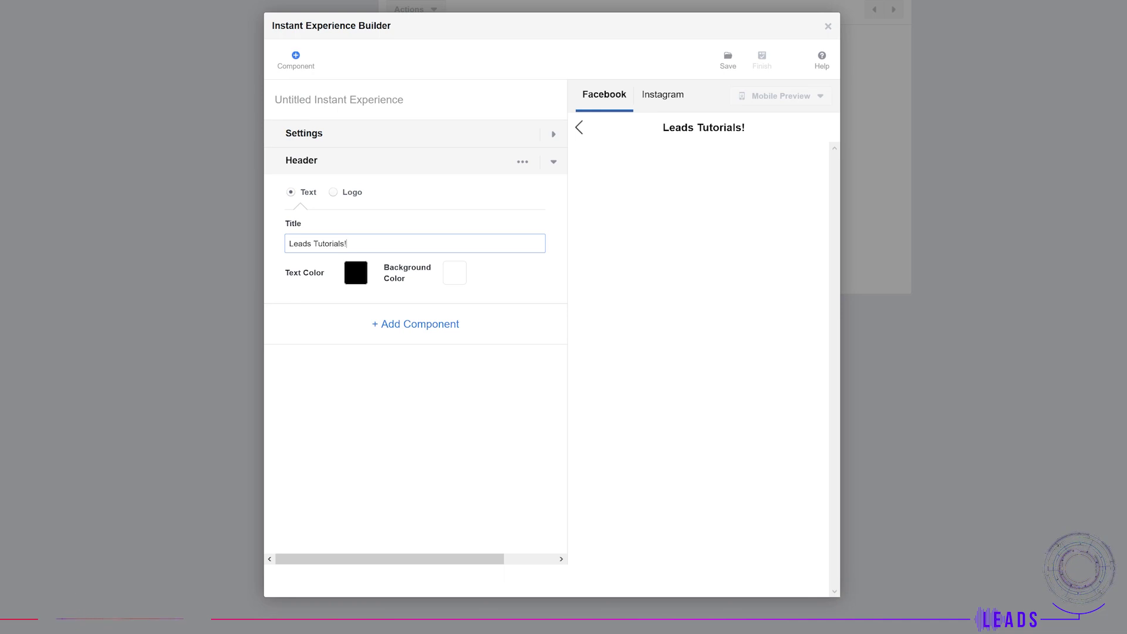
pyautogui.click(335, 193)
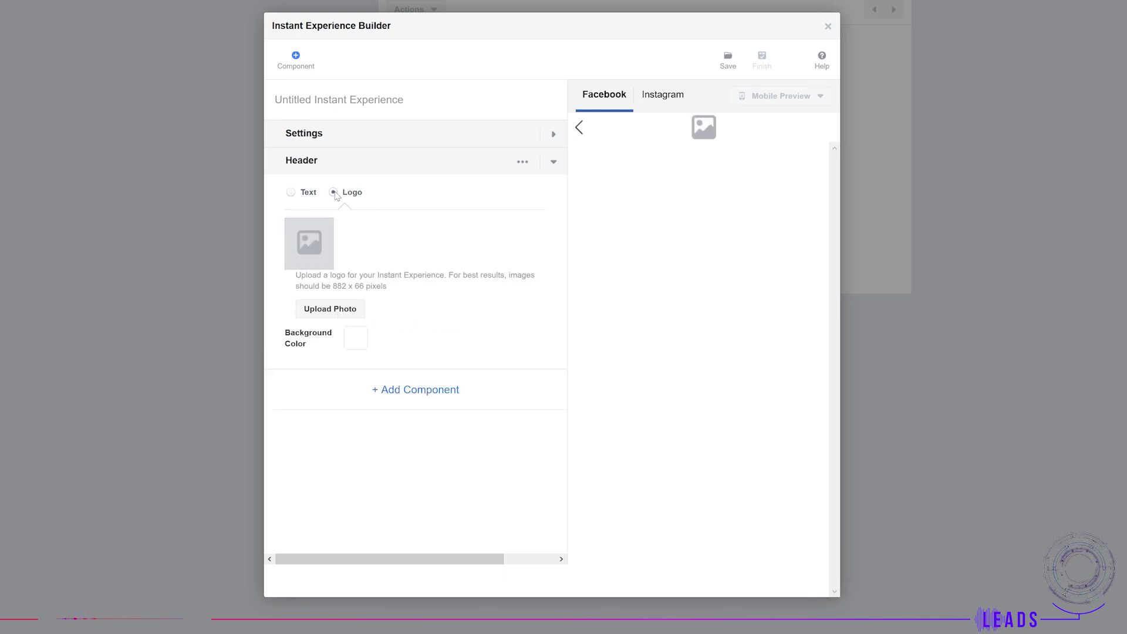
pyautogui.click(328, 309)
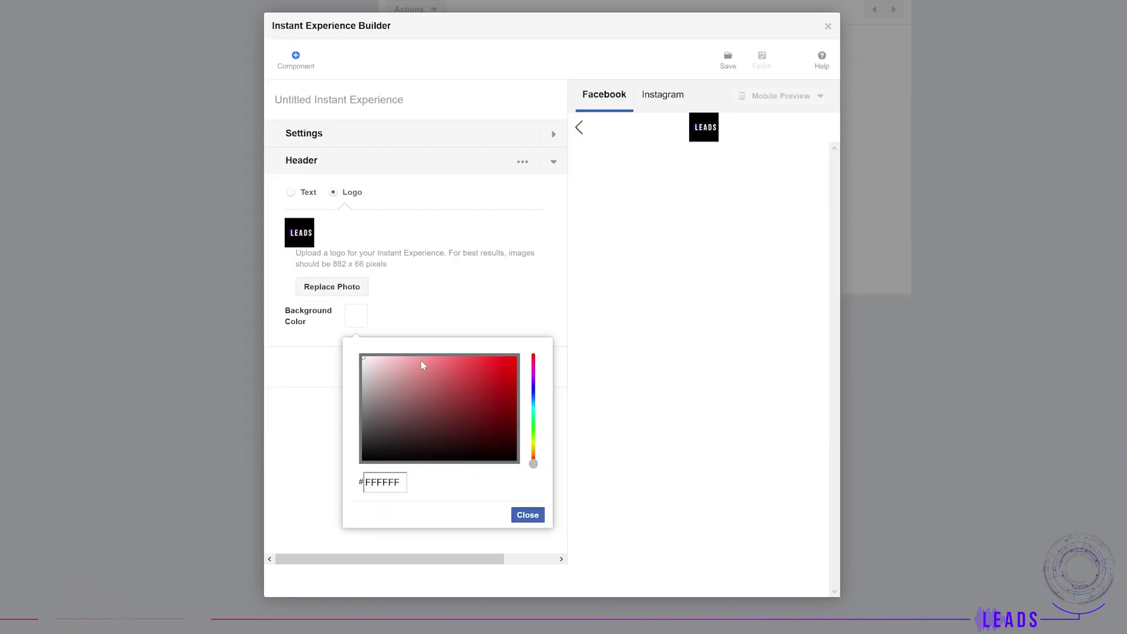
pyautogui.moveTo(422, 365)
pyautogui.mouseDown()
pyautogui.moveTo(493, 370)
pyautogui.moveTo(506, 451)
pyautogui.moveTo(518, 356)
pyautogui.mouseUp()
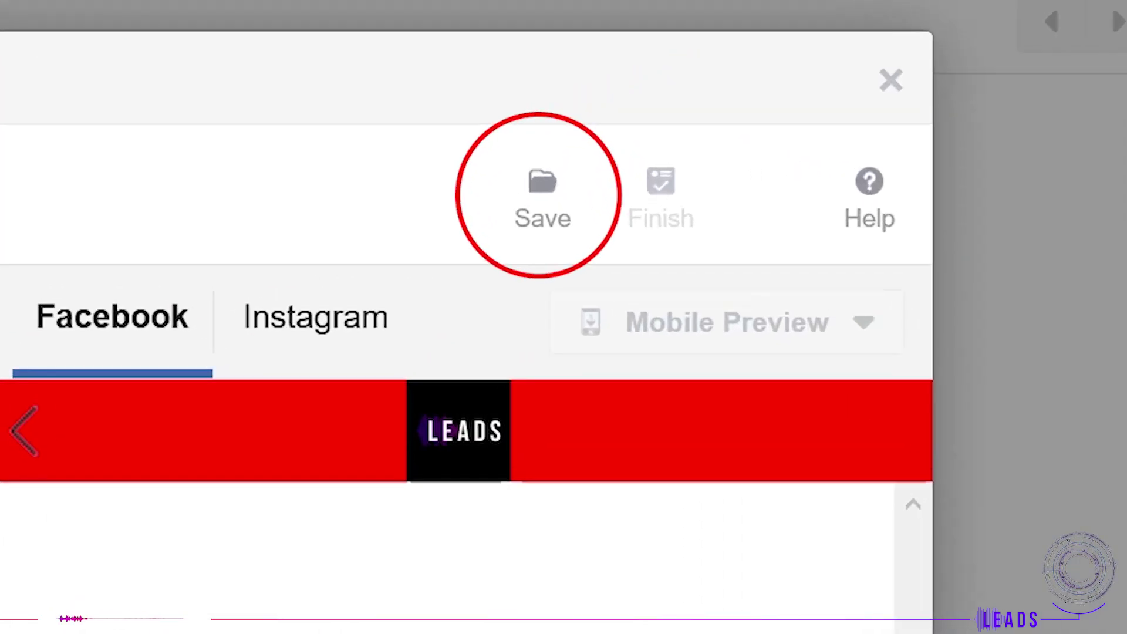